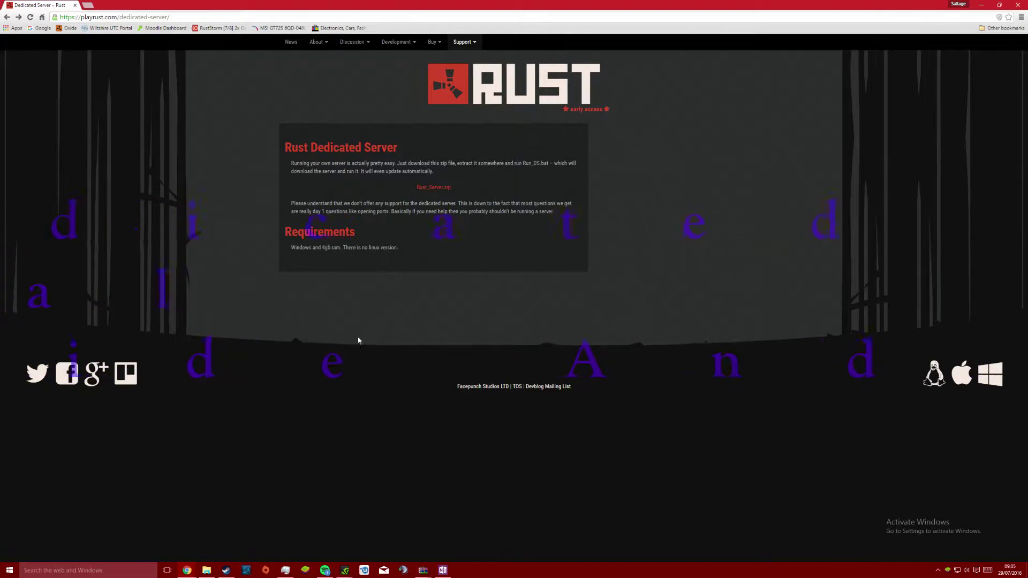
Name the new folder 'Rust dedicated server vid' and open it.
{"action": "left_click_drag", "start_coordinate": [171, 17], "coordinate": [82, 18]}
{"action": "left_click", "coordinate": [215, 19]}
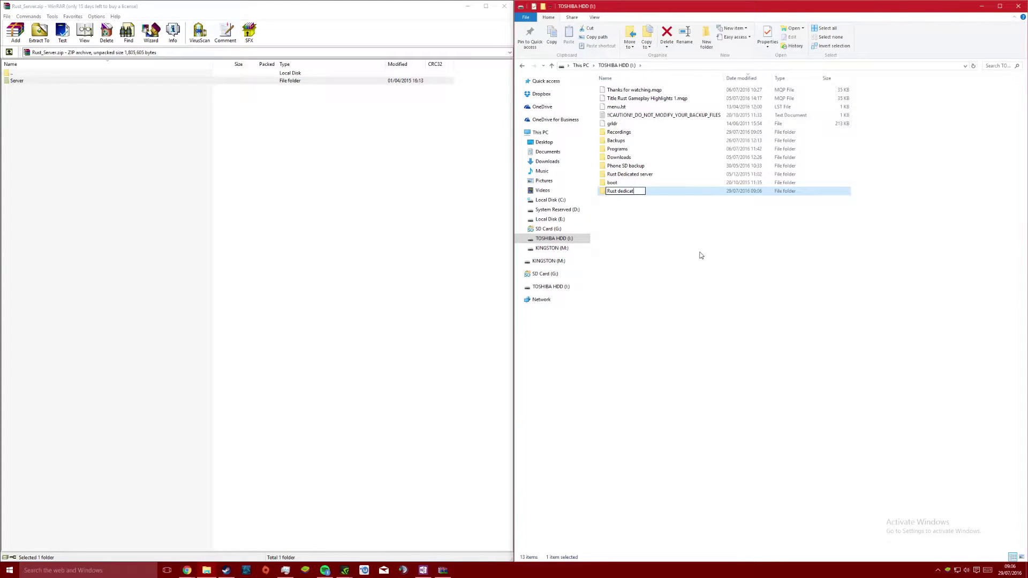
{"action": "type", "text": "vid"}
{"action": "key", "text": "Return"}
{"action": "double_click", "coordinate": [629, 193]}
Extract the Server folder from WinRAR into it and run steamcmd.exe from Server > steam.
{"action": "left_click", "coordinate": [14, 81]}
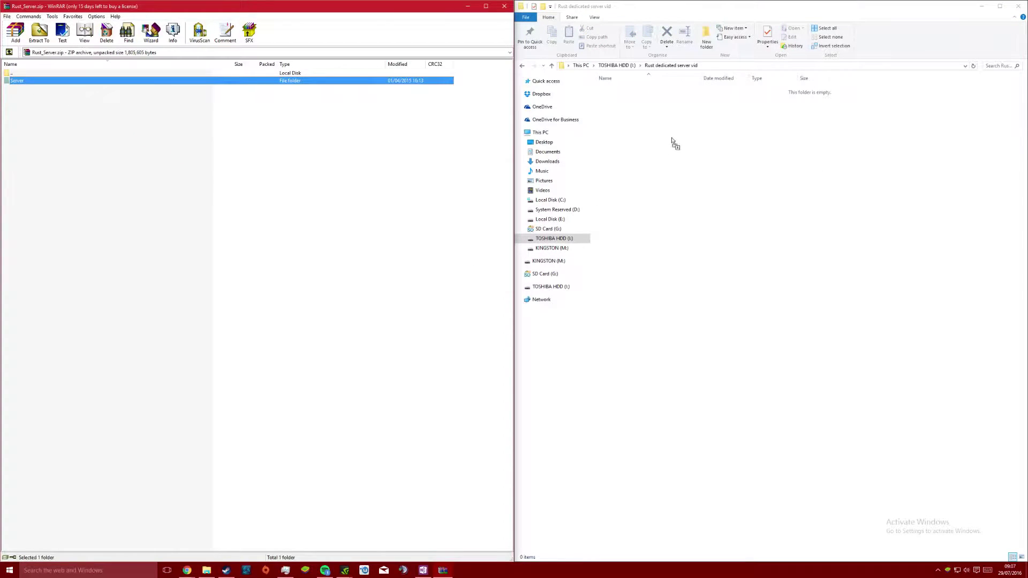
{"action": "left_click_drag", "start_coordinate": [673, 145], "coordinate": [672, 146]}
{"action": "double_click", "coordinate": [614, 90]}
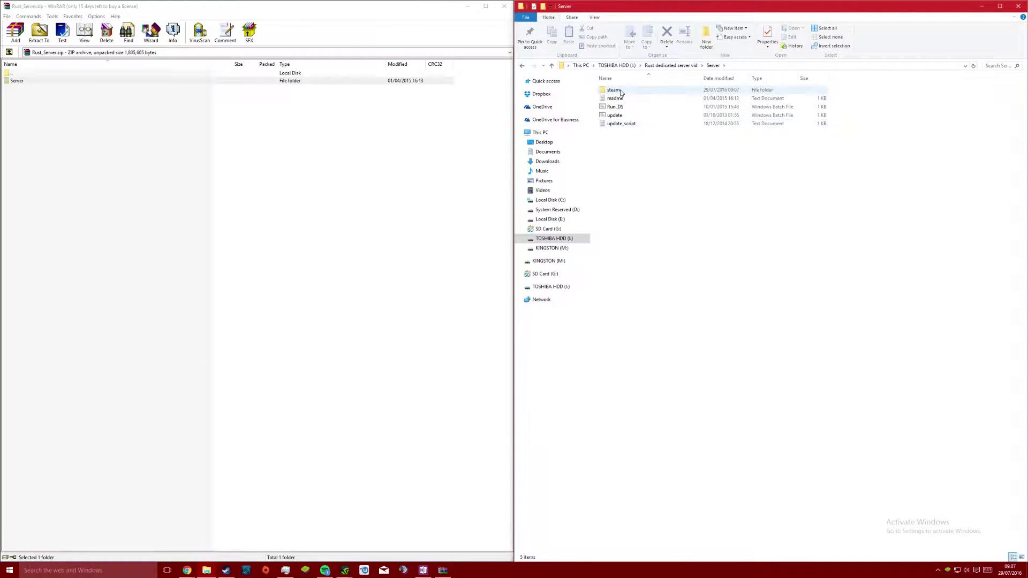
{"action": "double_click", "coordinate": [621, 91]}
{"action": "left_click", "coordinate": [624, 92]}
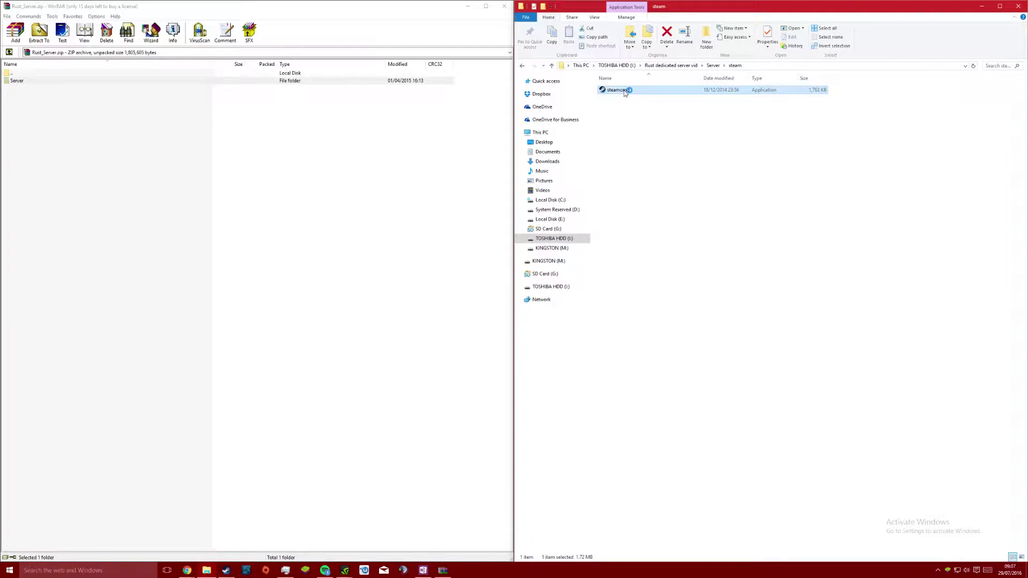
{"action": "double_click", "coordinate": [625, 92]}
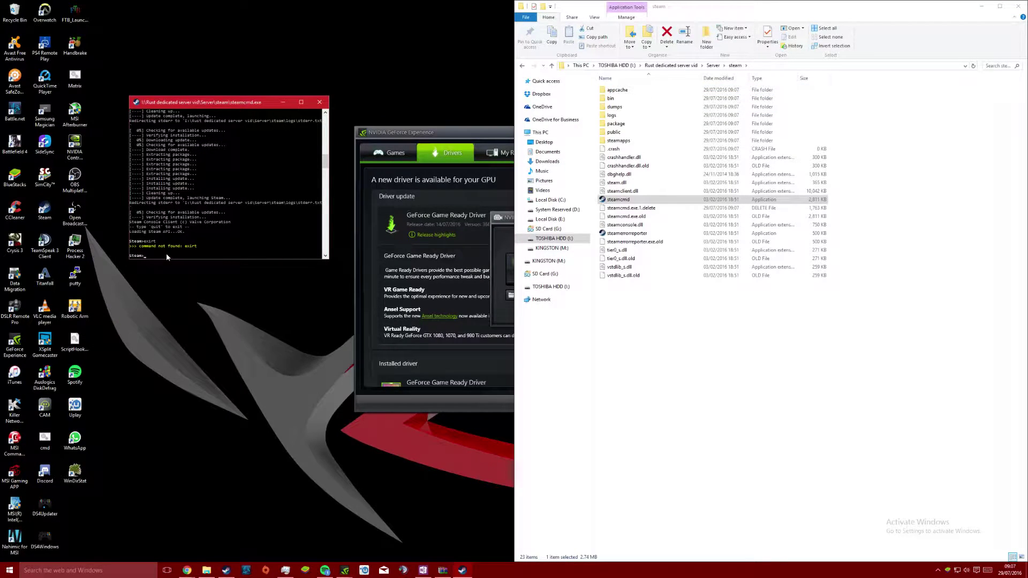
Quit steamcmd, run Run_DS.bat, and snap its console to the left half.
{"action": "type", "text": "quit"}
{"action": "key", "text": "Return"}
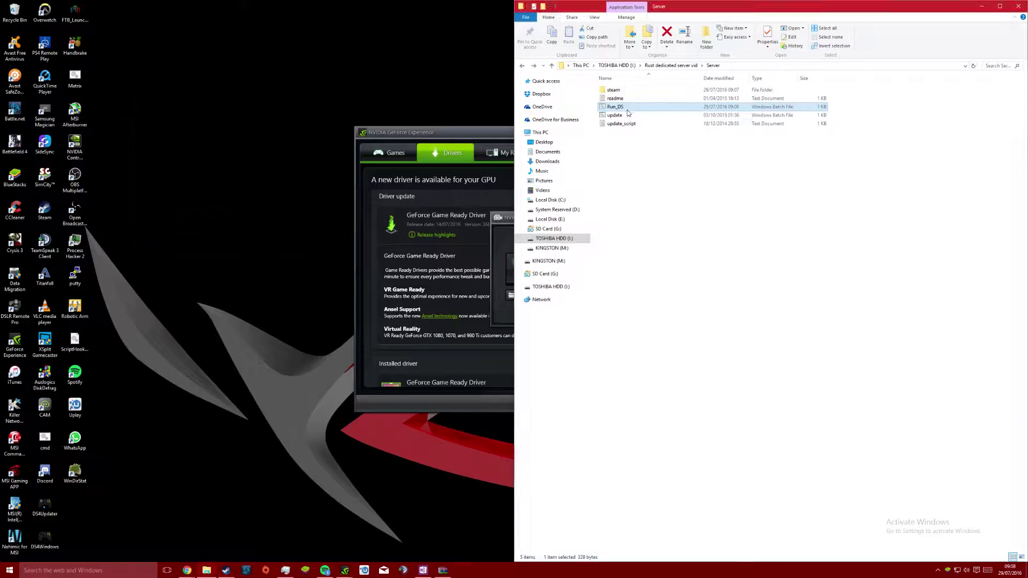
{"action": "double_click", "coordinate": [616, 107]}
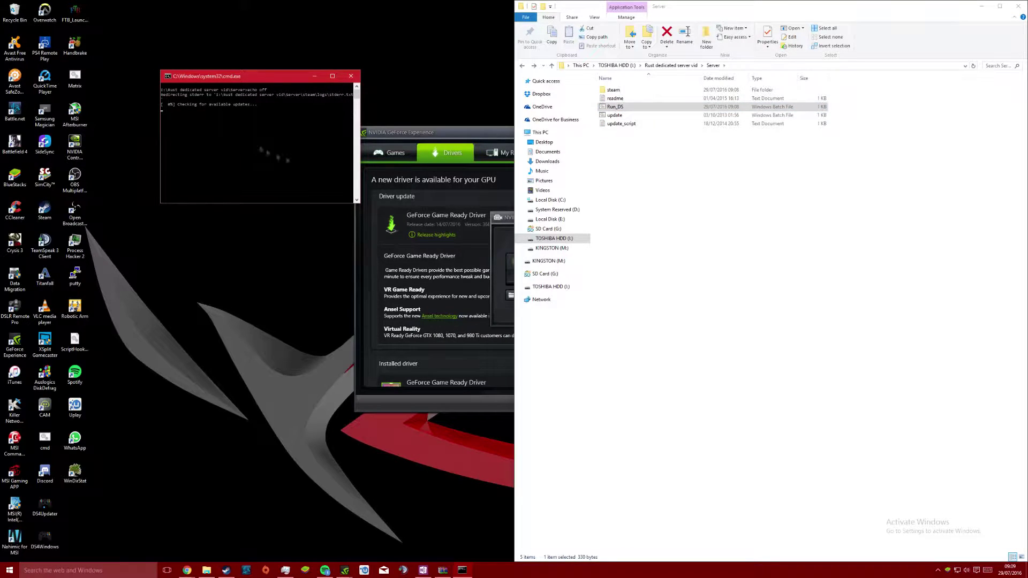
{"action": "key", "text": "super+Left"}
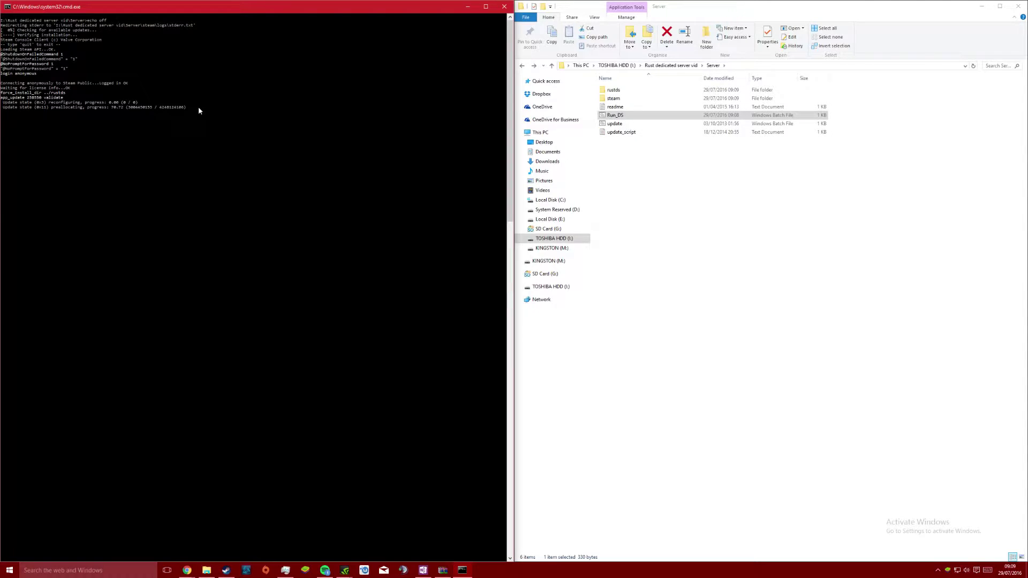
Open the rustds folder, view Run_DS in Notepad, then launch Rust.
{"action": "double_click", "coordinate": [614, 90]}
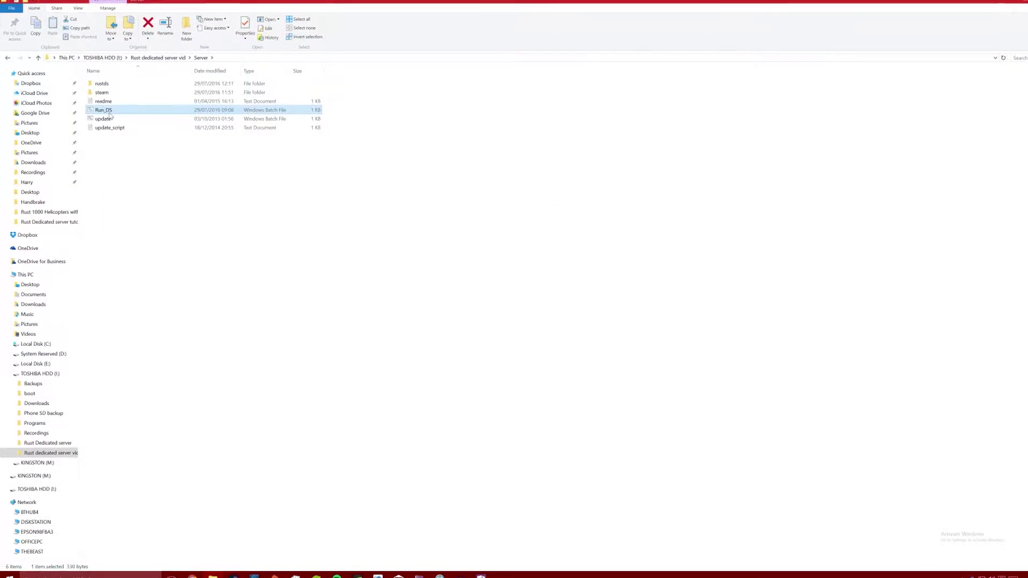
{"action": "right_click", "coordinate": [110, 113]}
{"action": "left_click", "coordinate": [80, 124]}
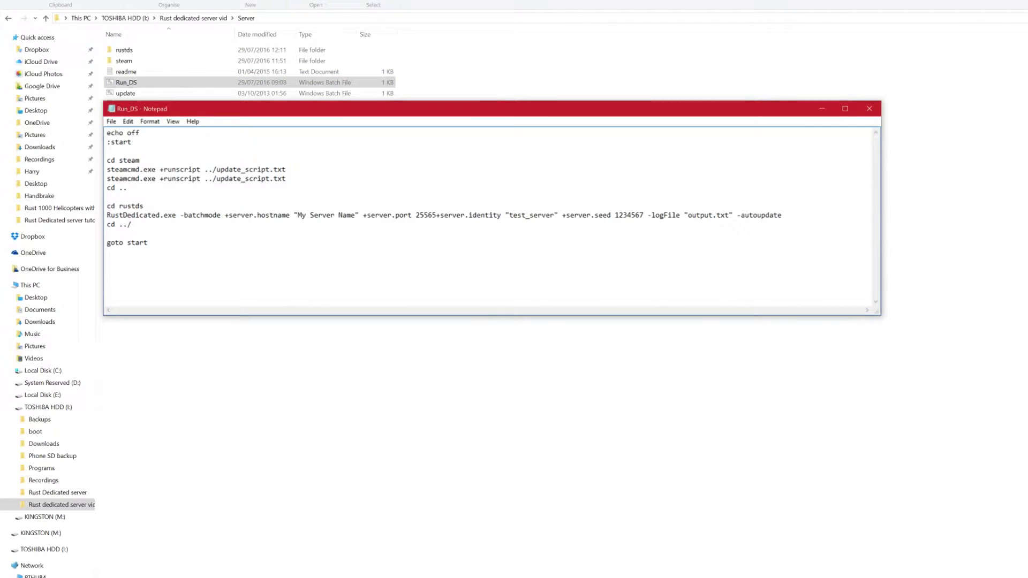
{"action": "left_click", "coordinate": [870, 109]}
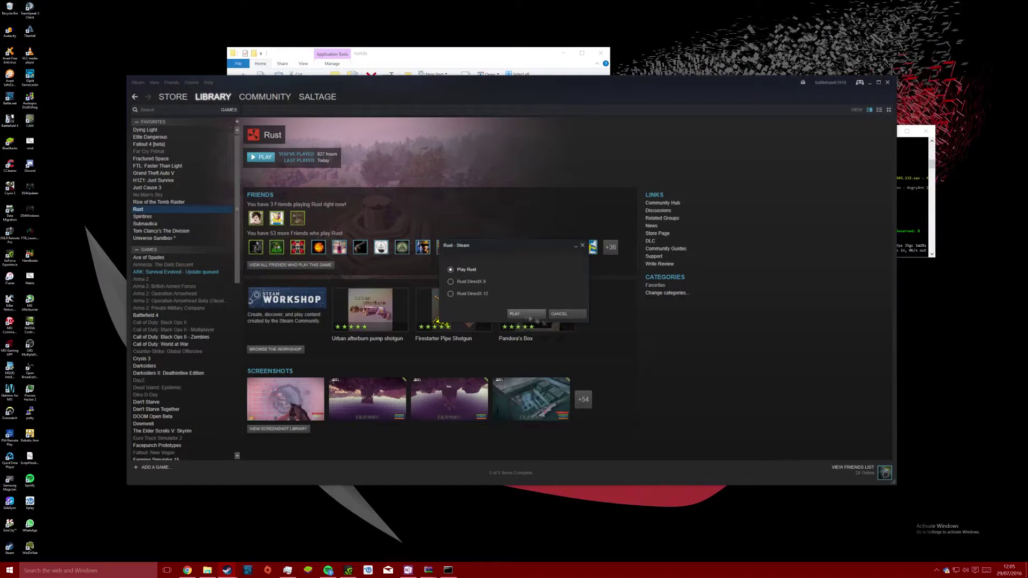
{"action": "left_click", "coordinate": [535, 320]}
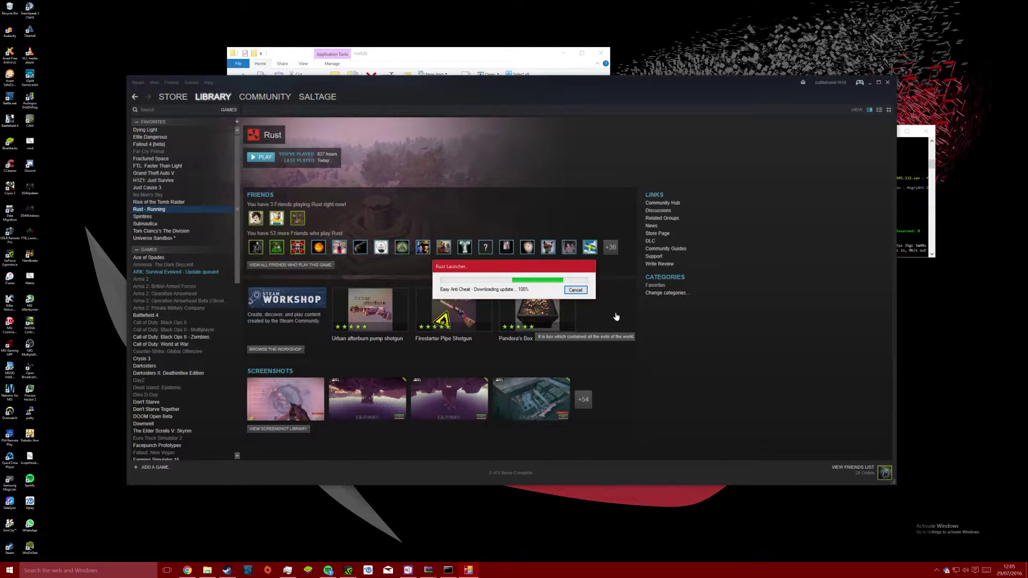
Start Rust and enter client.connect 192.168.1.213:28015 in the F1 console.
{"action": "left_click", "coordinate": [550, 366]}
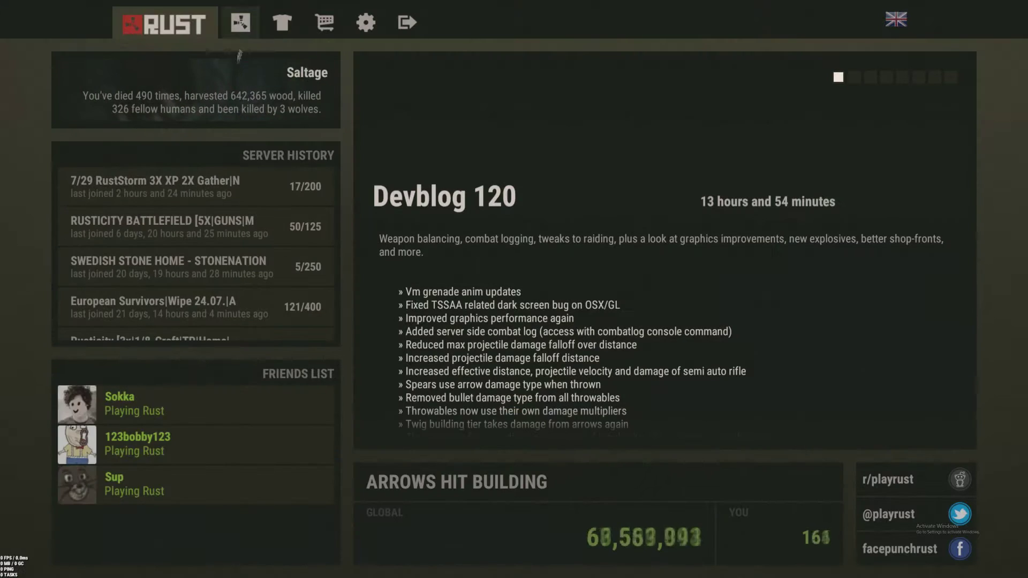
{"action": "key", "text": "F1"}
{"action": "type", "text": "client.connec"}
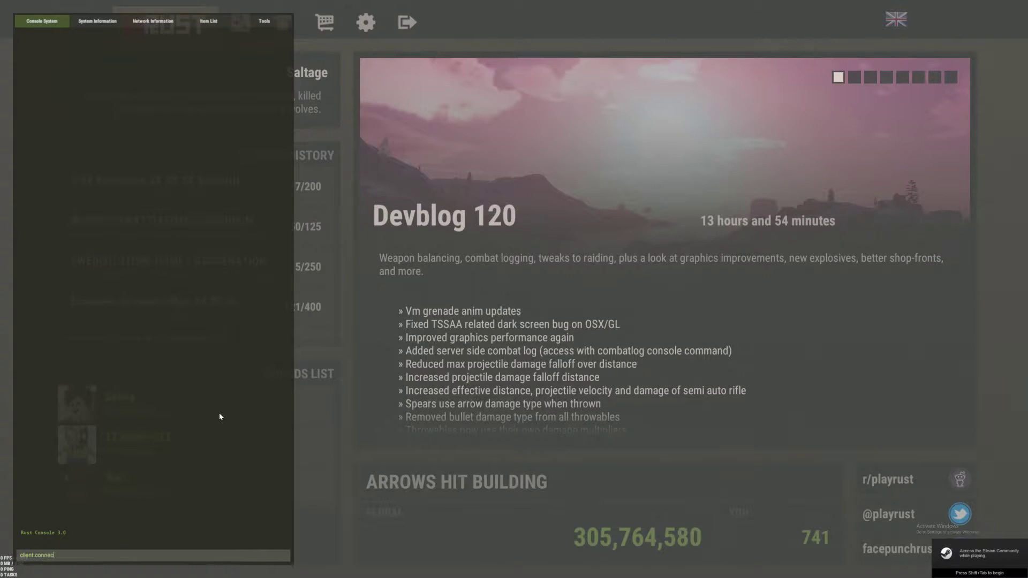
{"action": "type", "text": "t 192"}
{"action": "type", "text": ".168.1.213:28015"}
{"action": "key", "text": "Return"}
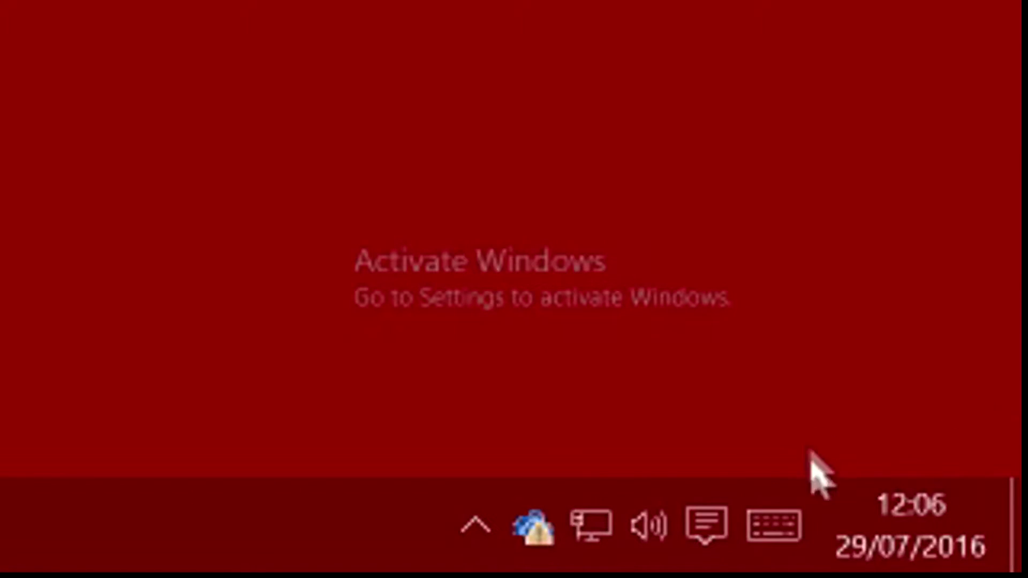
Confirm the PC's IPv4 address 192.168.1.213 in the Ethernet 4 details, then wake on the beach.
{"action": "right_click", "coordinate": [603, 531]}
{"action": "left_click", "coordinate": [569, 503]}
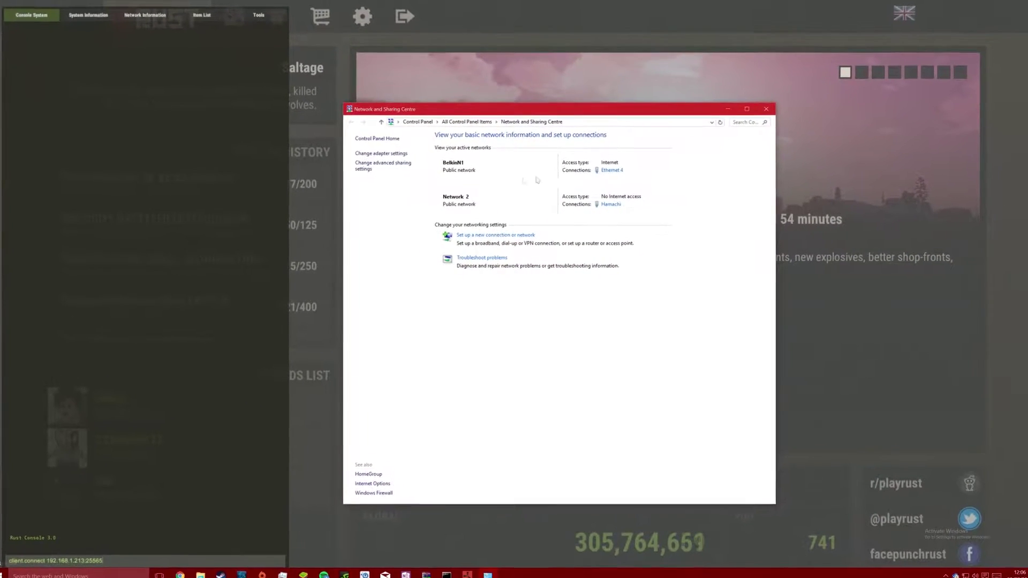
{"action": "left_click", "coordinate": [611, 170]}
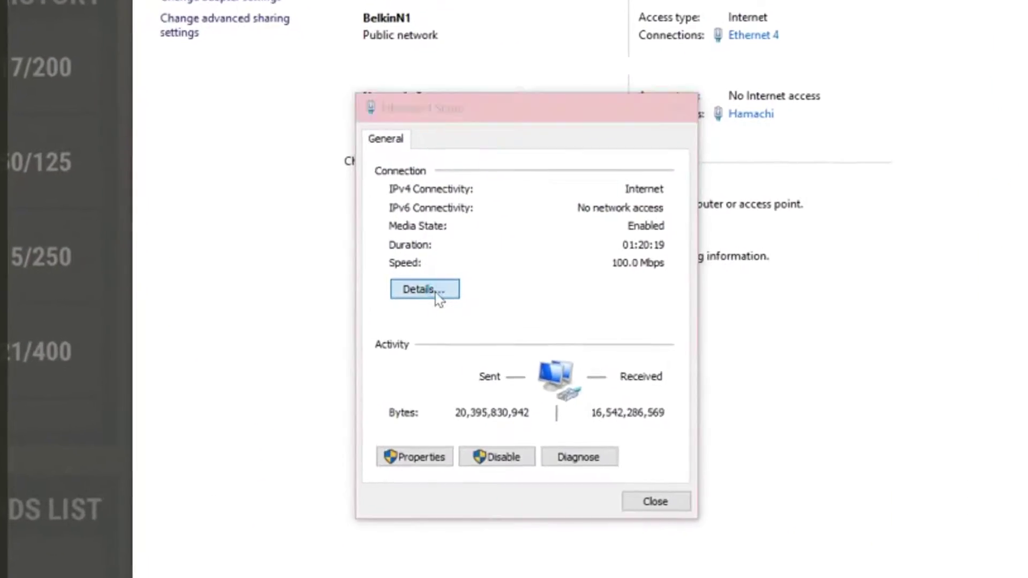
{"action": "left_click", "coordinate": [437, 292]}
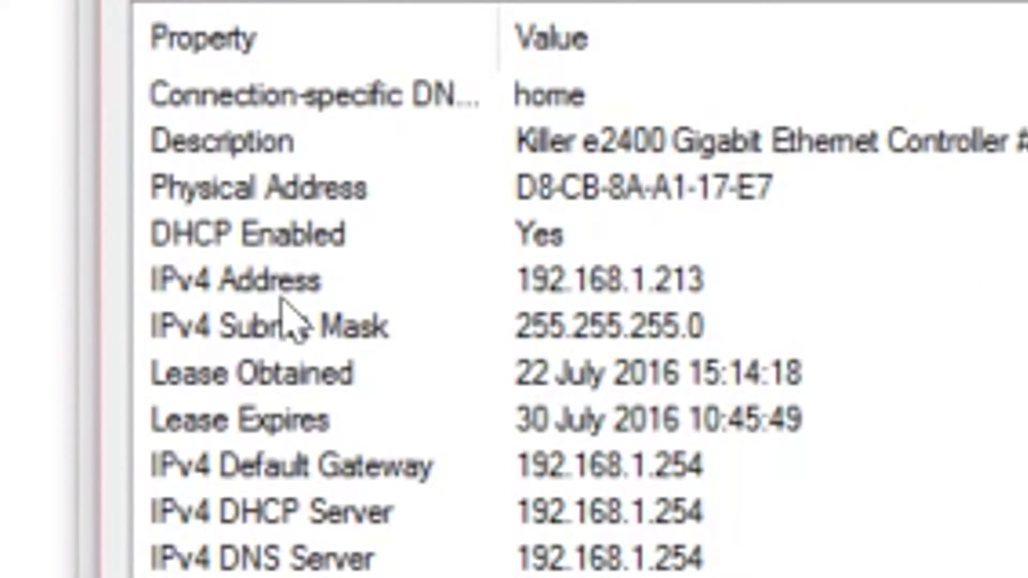
{"action": "left_click", "coordinate": [569, 290]}
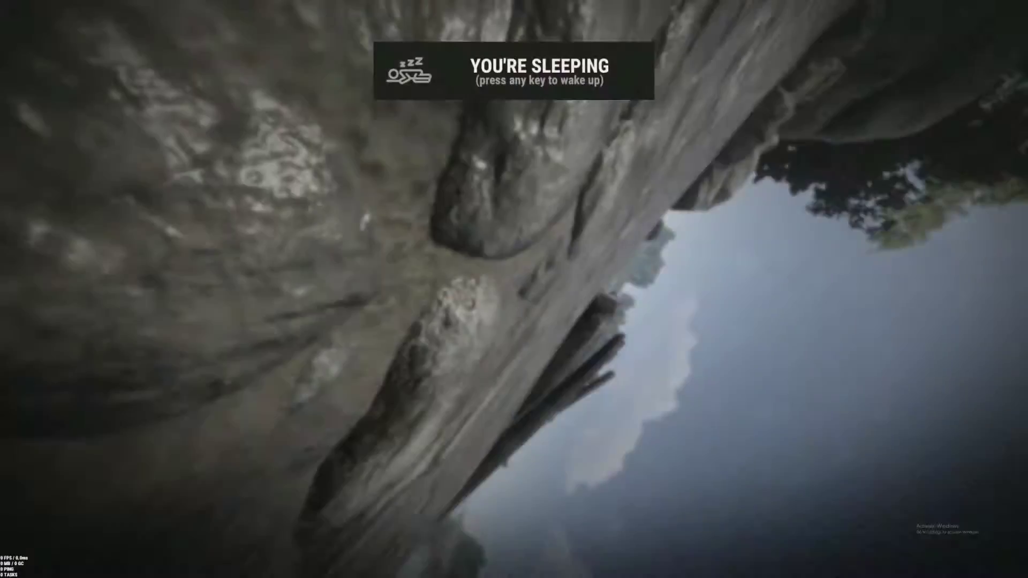
{"action": "key", "text": "space"}
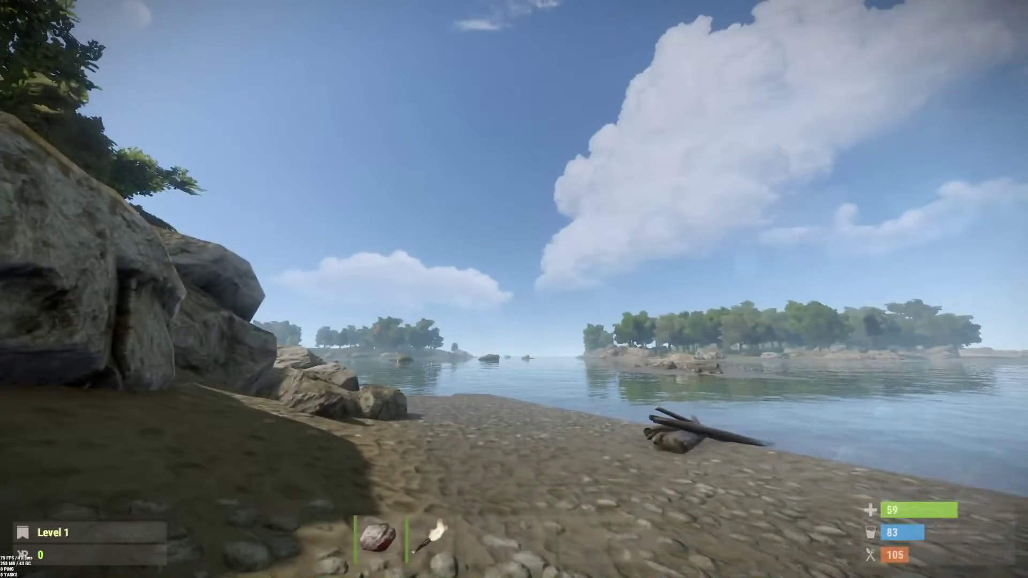
Equip the rock, browse the console's Item List, then open and close the inventory.
{"action": "key", "text": "1"}
{"action": "key", "text": "F1"}
{"action": "left_click", "coordinate": [209, 21]}
{"action": "mouse_move", "coordinate": [239, 170]}
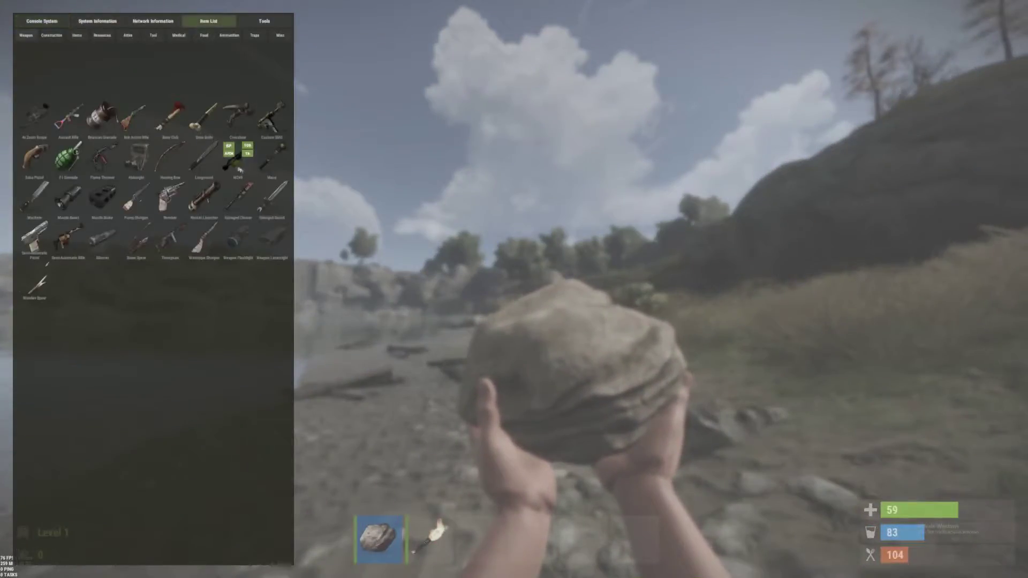
{"action": "key", "text": "F1"}
{"action": "key", "text": "Tab"}
{"action": "key", "text": "Tab"}
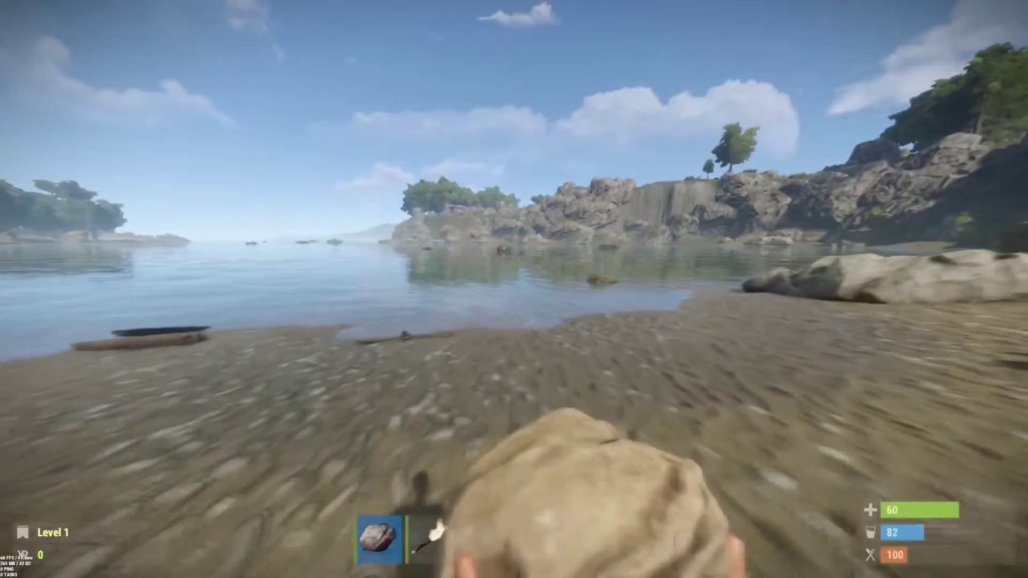
{"action": "key", "text": "Tab"}
{"action": "key", "text": "Tab"}
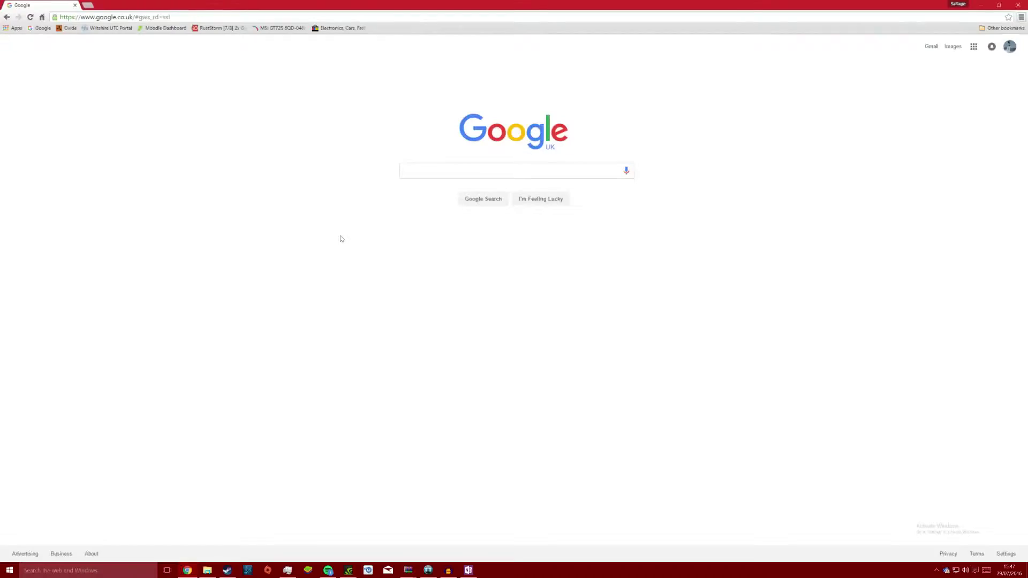
Go to oxidemod.org via the bookmark and open its Downloads page.
{"action": "left_click", "coordinate": [70, 28]}
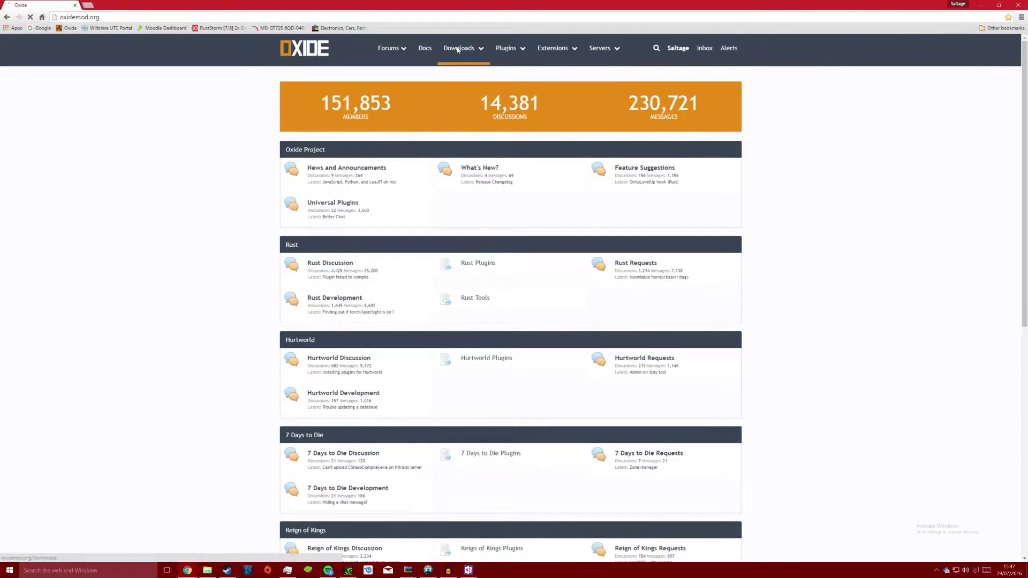
{"action": "left_click", "coordinate": [459, 48]}
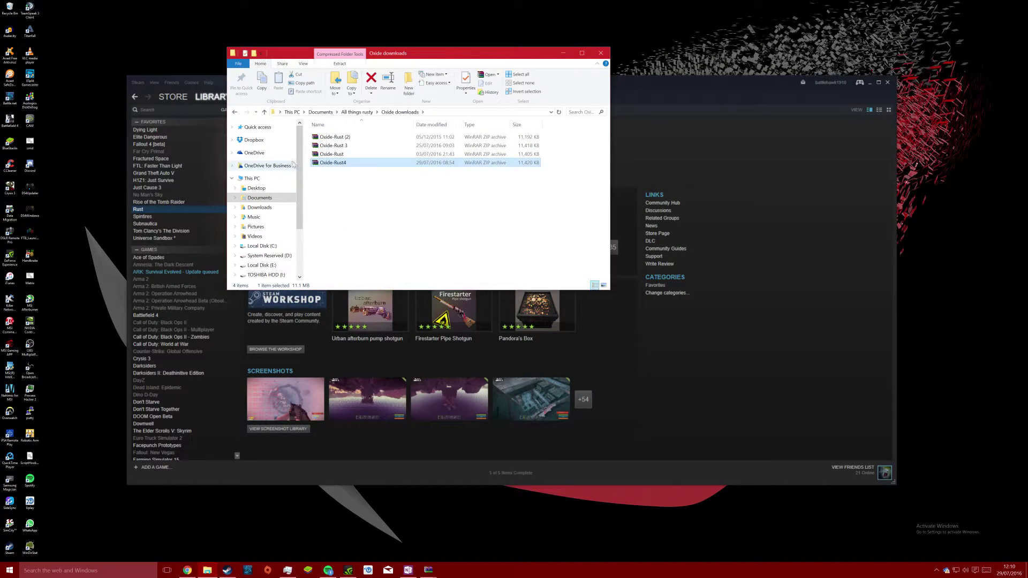
Open the Oxide-Rust archive beside Explorer and navigate to the Server > rustds folder.
{"action": "double_click", "coordinate": [333, 163]}
{"action": "left_click_drag", "start_coordinate": [230, 82], "coordinate": [636, 128]}
{"action": "left_click_drag", "start_coordinate": [428, 53], "coordinate": [285, 130]}
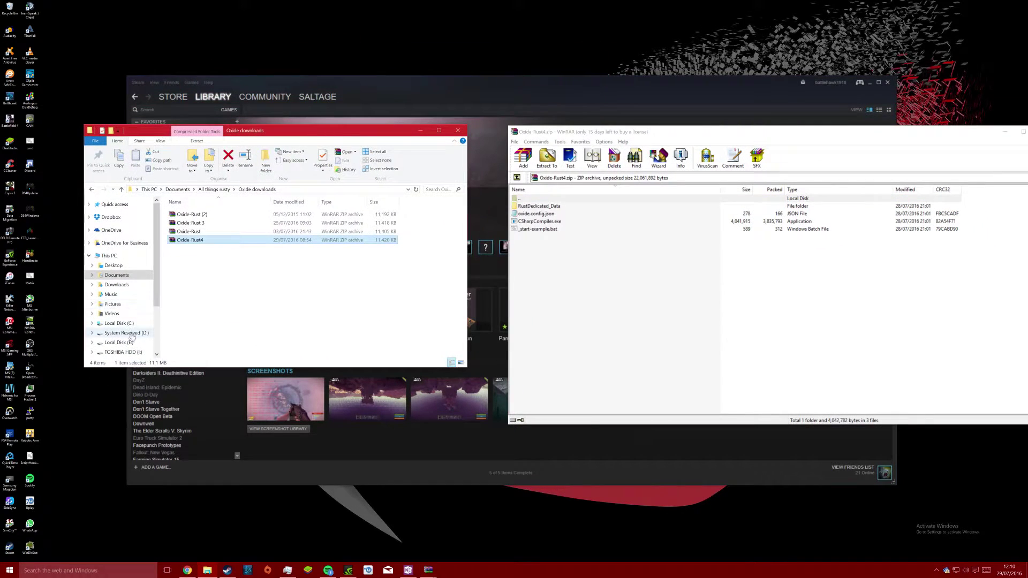
{"action": "left_click", "coordinate": [91, 189]}
{"action": "left_click", "coordinate": [91, 190]}
{"action": "left_click", "coordinate": [103, 189]}
{"action": "double_click", "coordinate": [193, 232]}
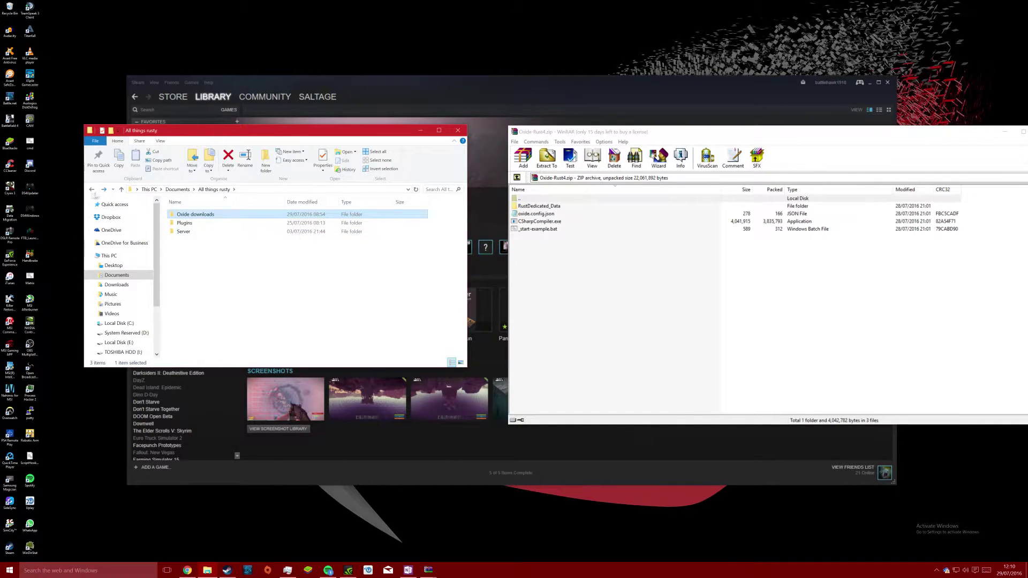
{"action": "double_click", "coordinate": [184, 214]}
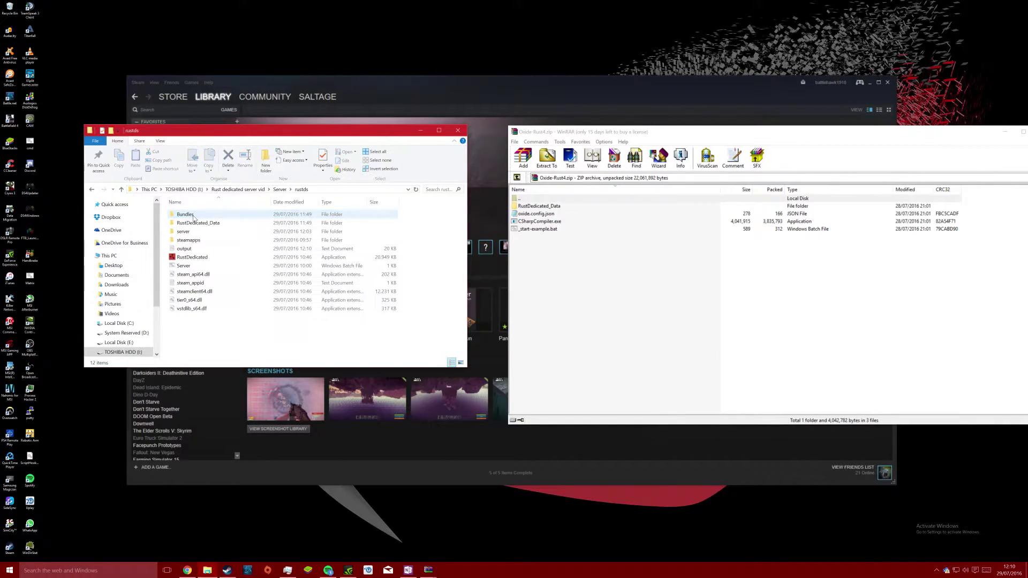
Move the four Oxide entries into rustds, replacing the 14 existing files.
{"action": "left_click_drag", "start_coordinate": [562, 246], "coordinate": [262, 333]}
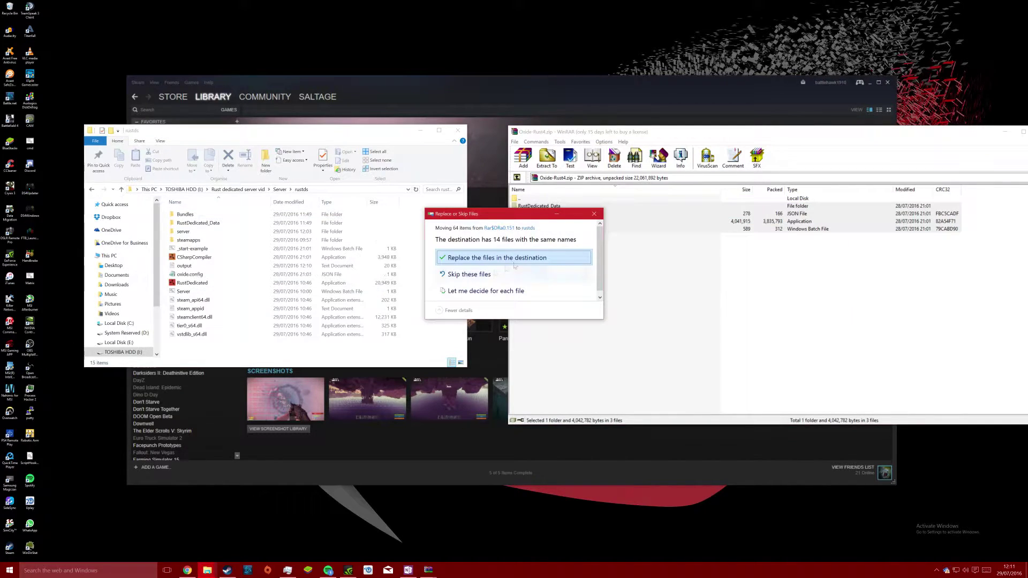
{"action": "left_click", "coordinate": [510, 258]}
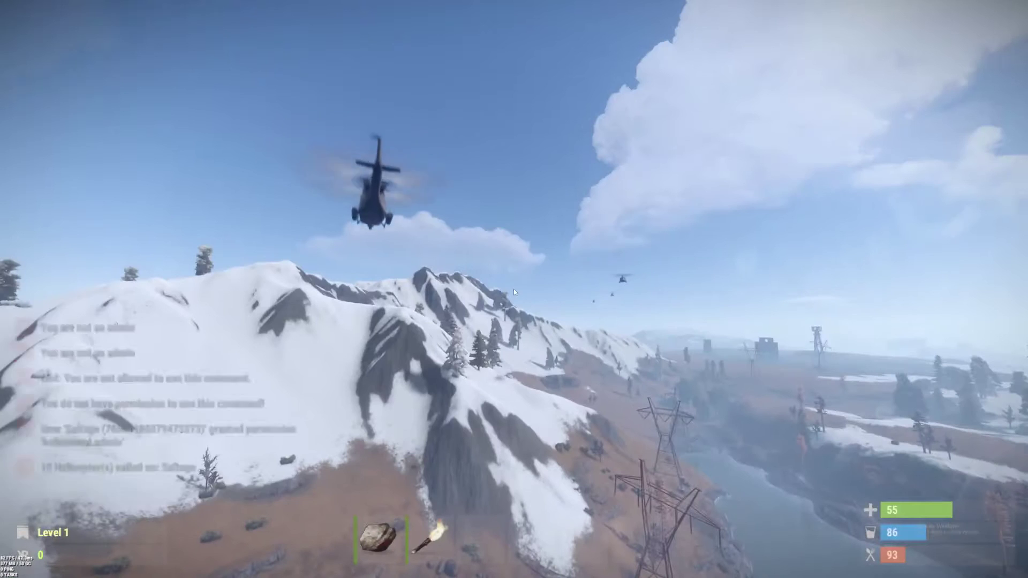
{"action": "key", "text": "Return"}
{"action": "key", "text": "Return"}
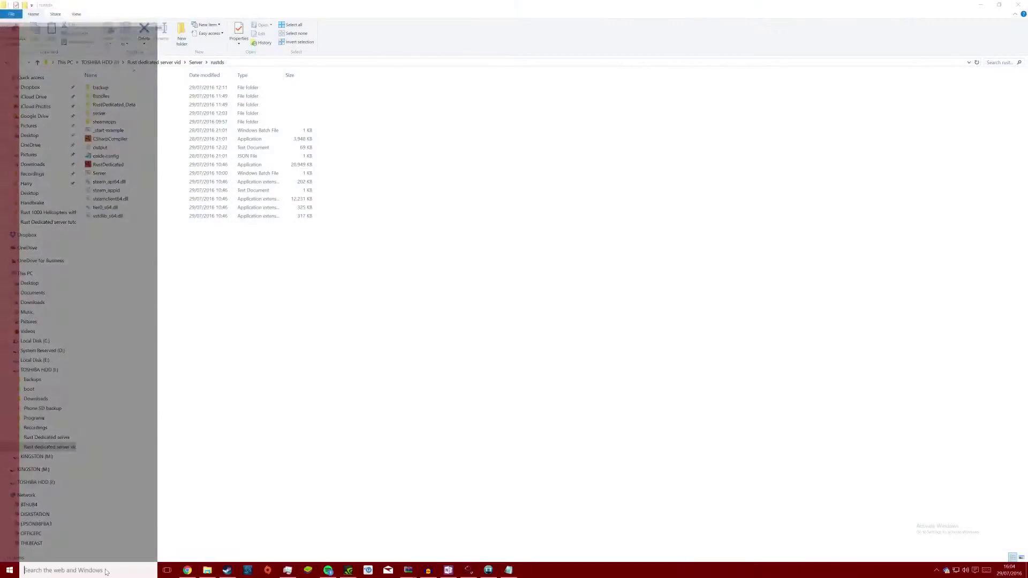
Paste the start script into Notepad, save it as Serverstart.bat in rustds, and run it.
{"action": "type", "text": "notepad"}
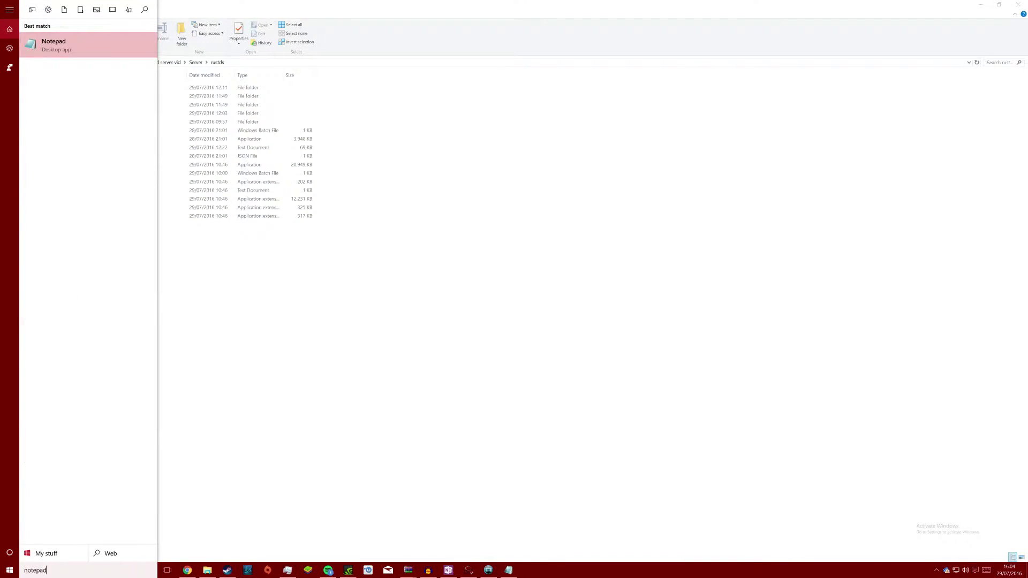
{"action": "key", "text": "Return"}
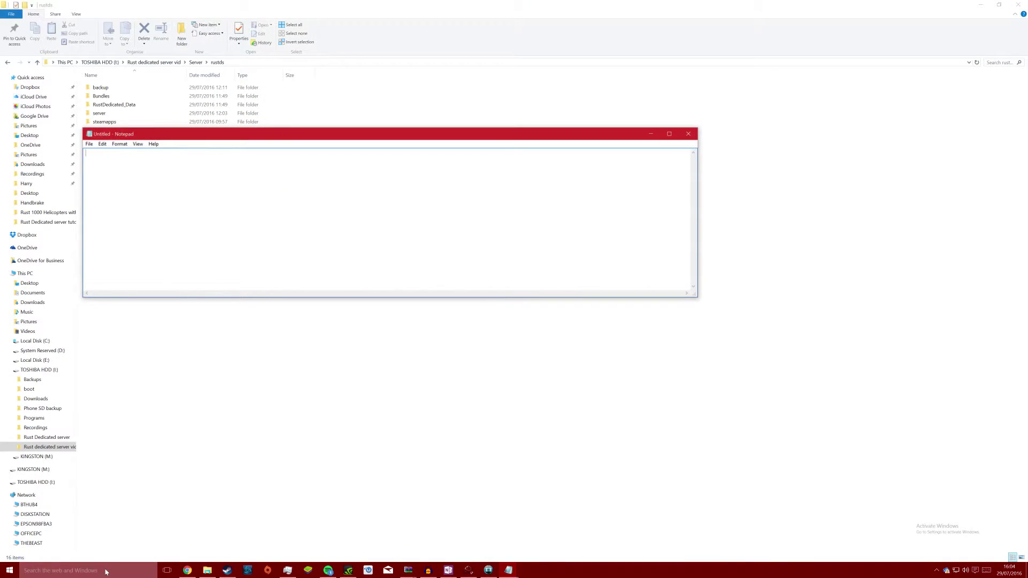
{"action": "type", "text": ":START RustDedicated.exe -batchmode +server.hostname \"Server Name\" +server.port 25565 +server.identity \"Server File Save Name\" +server.seed 293845 -logFile \"output.txt\" GOTO START"}
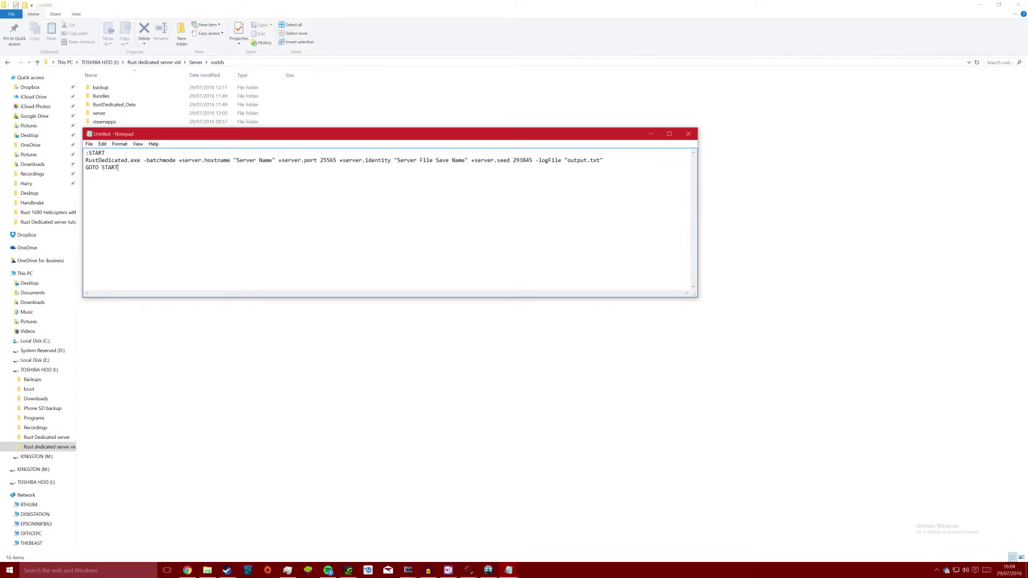
{"action": "left_click", "coordinate": [89, 144]}
{"action": "left_click", "coordinate": [48, 191]}
{"action": "type", "text": "Serverstart.bat"}
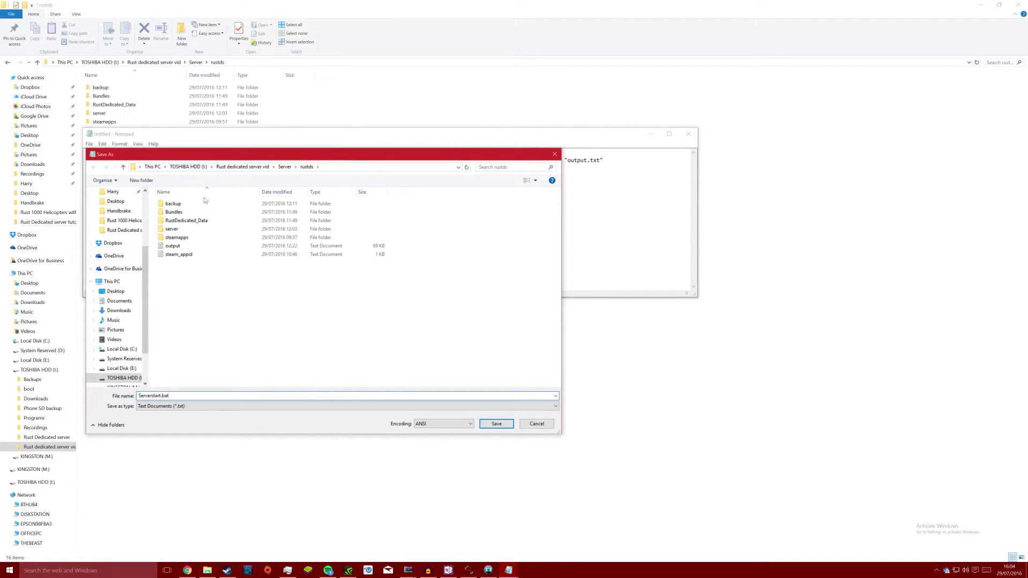
{"action": "left_click", "coordinate": [497, 424]}
{"action": "double_click", "coordinate": [104, 181]}
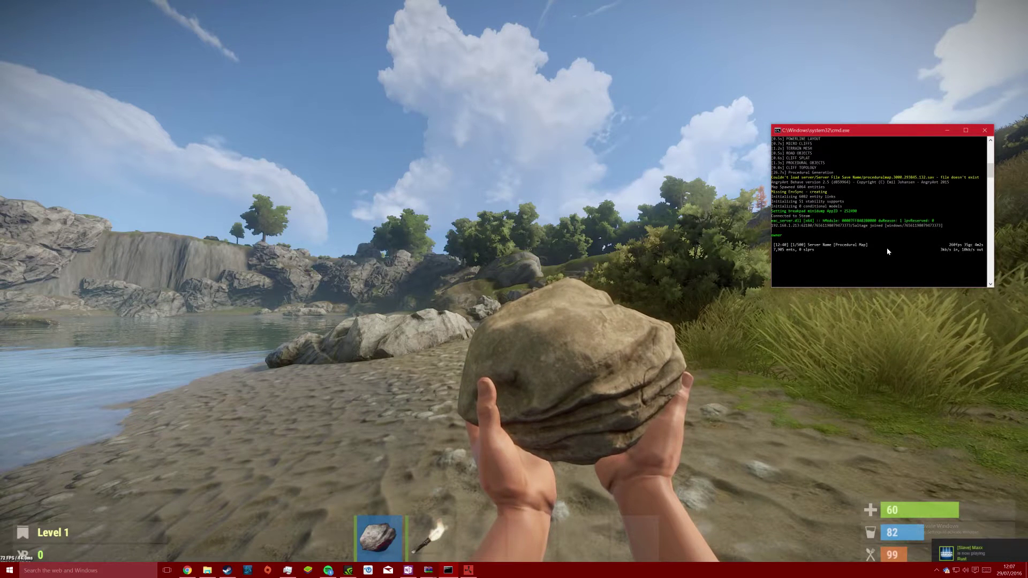
Register your Steam account with ownerid, then disconnect and rejoin from the in-game console.
{"action": "type", "text": "id 76561198079473373 Saltage"}
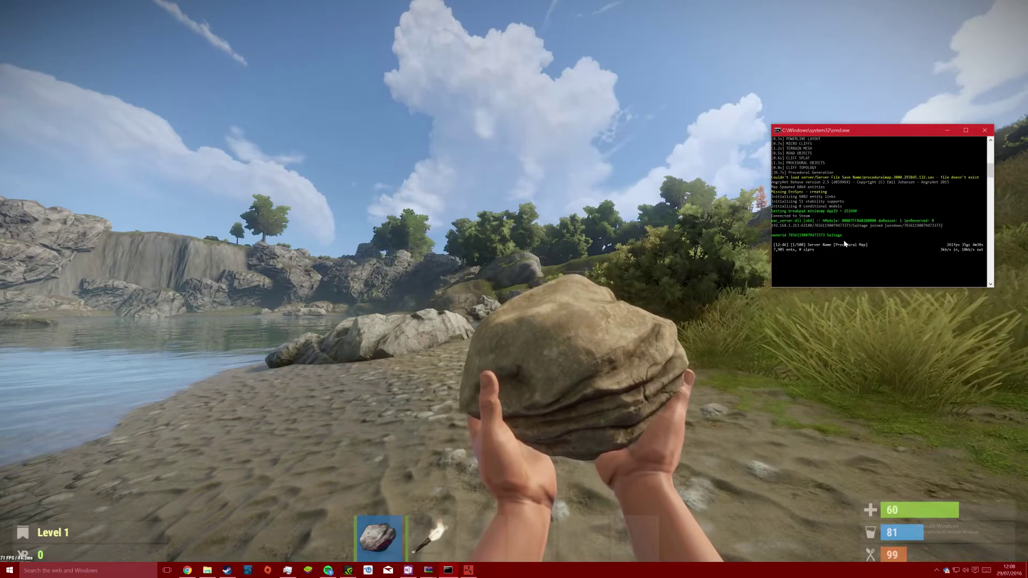
{"action": "key", "text": "alt+Tab"}
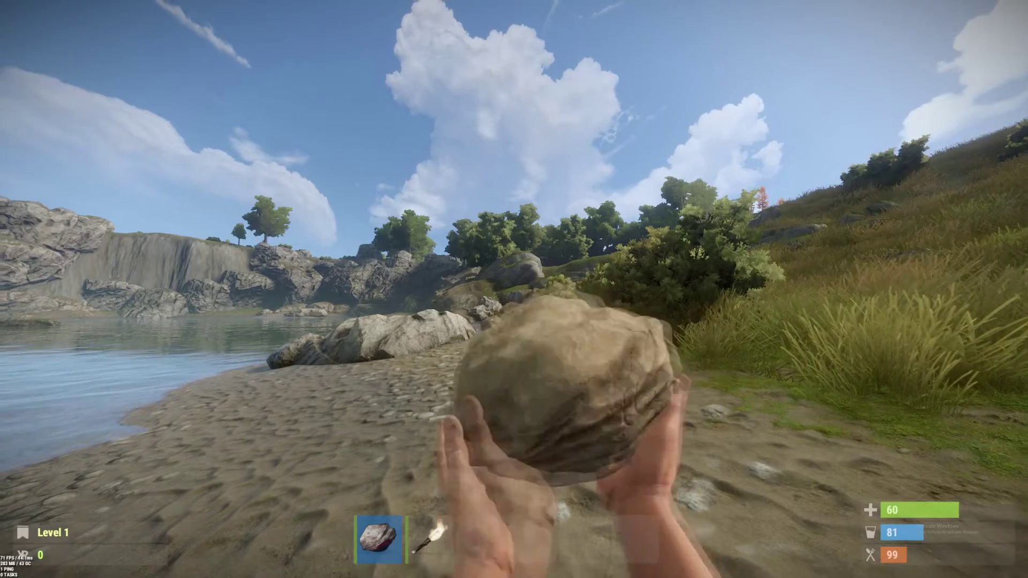
{"action": "key", "text": "1"}
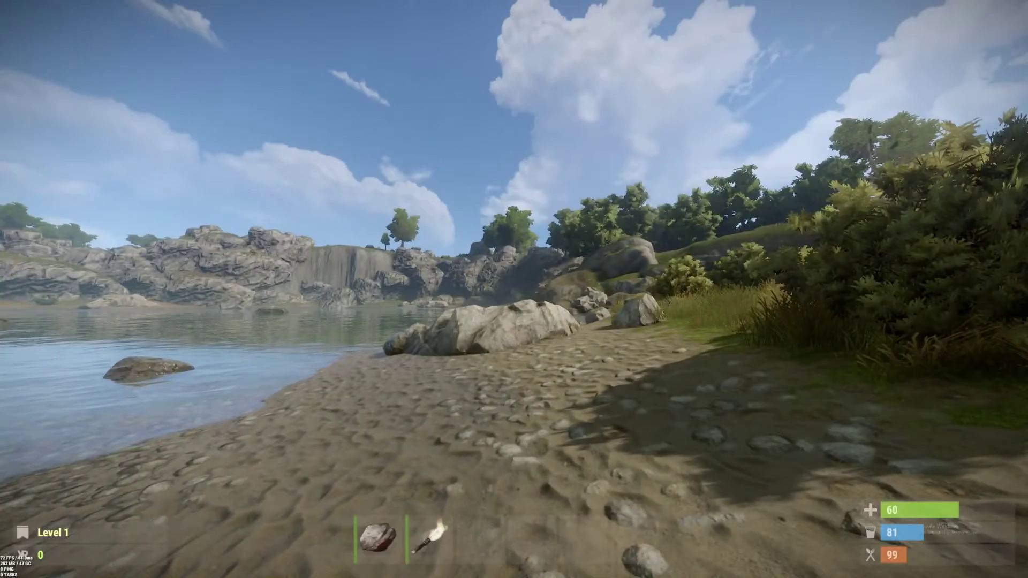
{"action": "key", "text": "F1"}
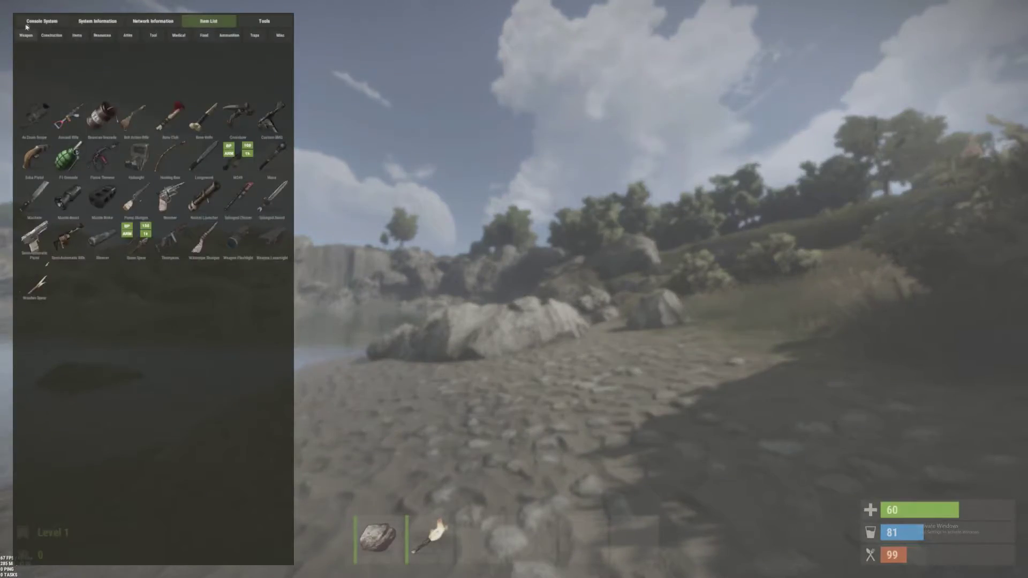
{"action": "left_click", "coordinate": [42, 21]}
{"action": "key", "text": "Return"}
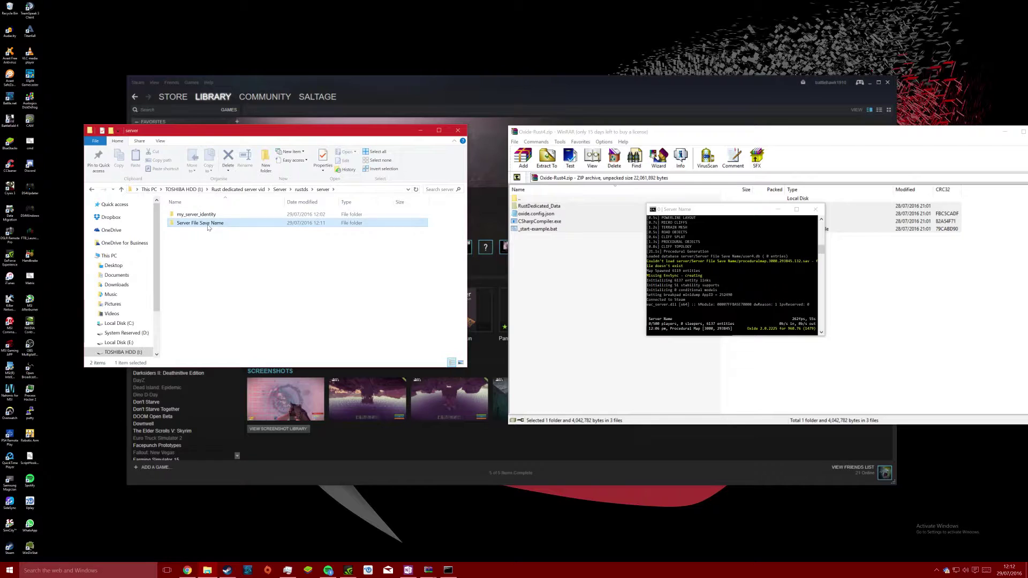
Copy the 14 downloaded plugins into Server File Save Name > oxide > plugins, then return to Rust.
{"action": "double_click", "coordinate": [196, 220]}
{"action": "double_click", "coordinate": [185, 223]}
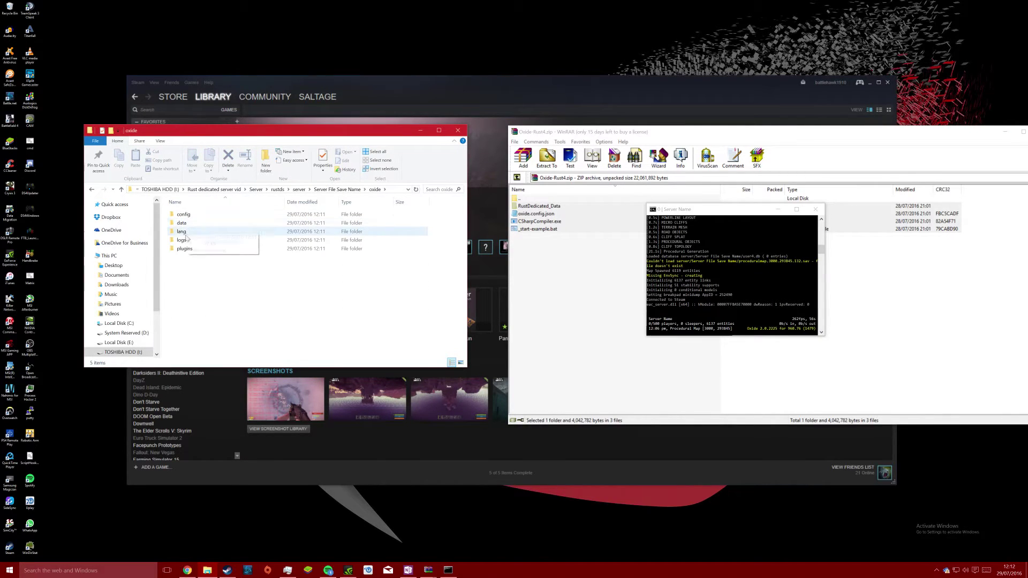
{"action": "double_click", "coordinate": [185, 248]}
{"action": "key", "text": "alt+Tab"}
{"action": "left_click_drag", "start_coordinate": [300, 137], "coordinate": [814, 126]}
{"action": "left_click_drag", "start_coordinate": [664, 230], "coordinate": [246, 294]}
{"action": "left_click", "coordinate": [946, 130]}
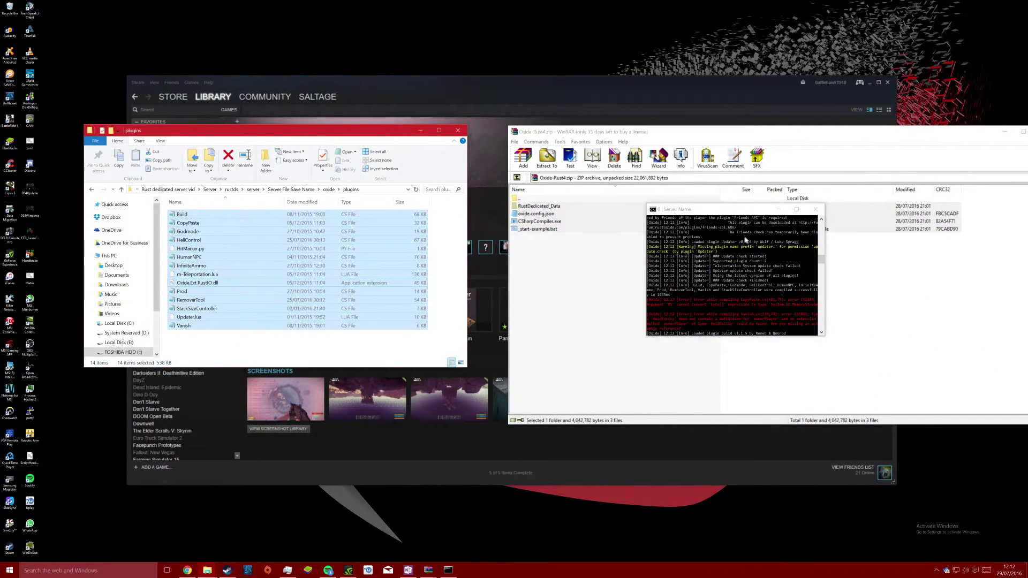
{"action": "left_click", "coordinate": [428, 571]}
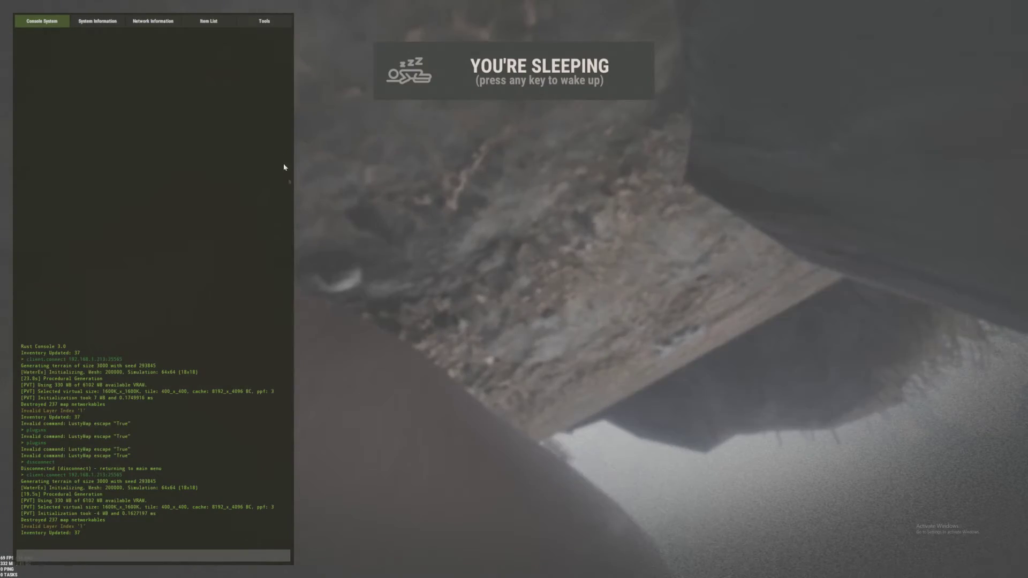
Wake up and try /god and /callheli in chat, then god in the console.
{"action": "key", "text": "F1"}
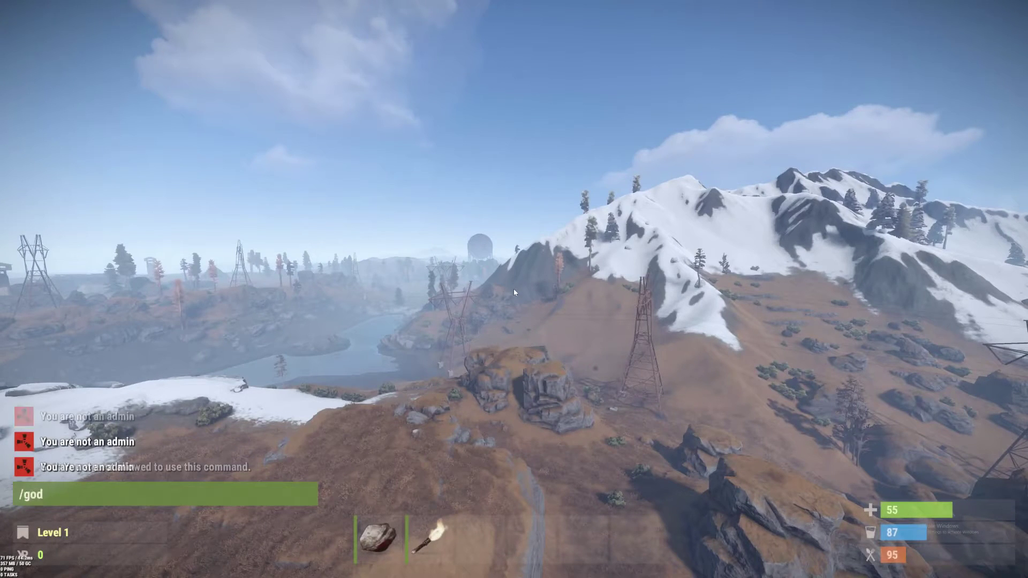
{"action": "key", "text": "Return"}
{"action": "key", "text": "Return"}
{"action": "type", "text": "/call"}
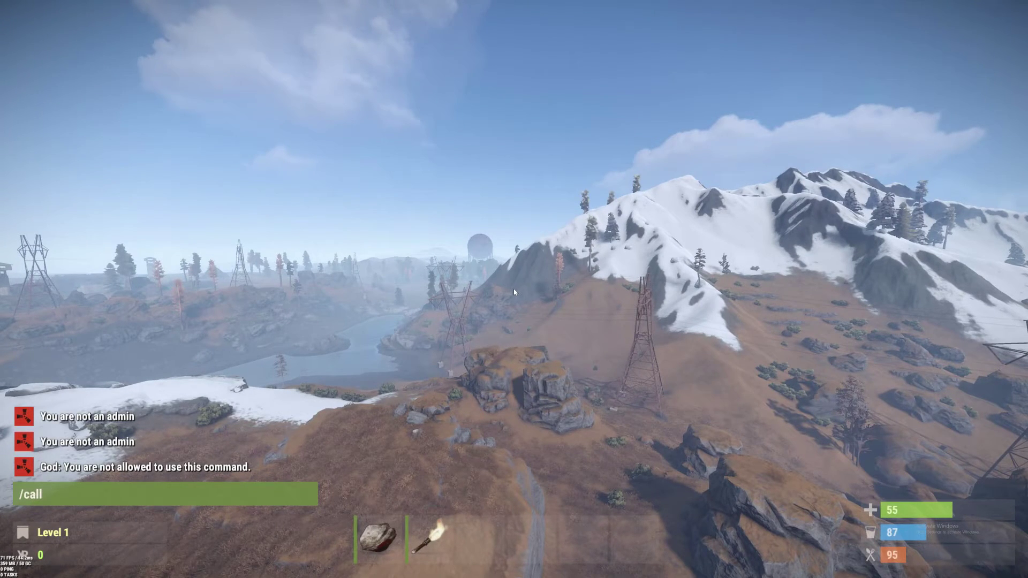
{"action": "key", "text": "Return"}
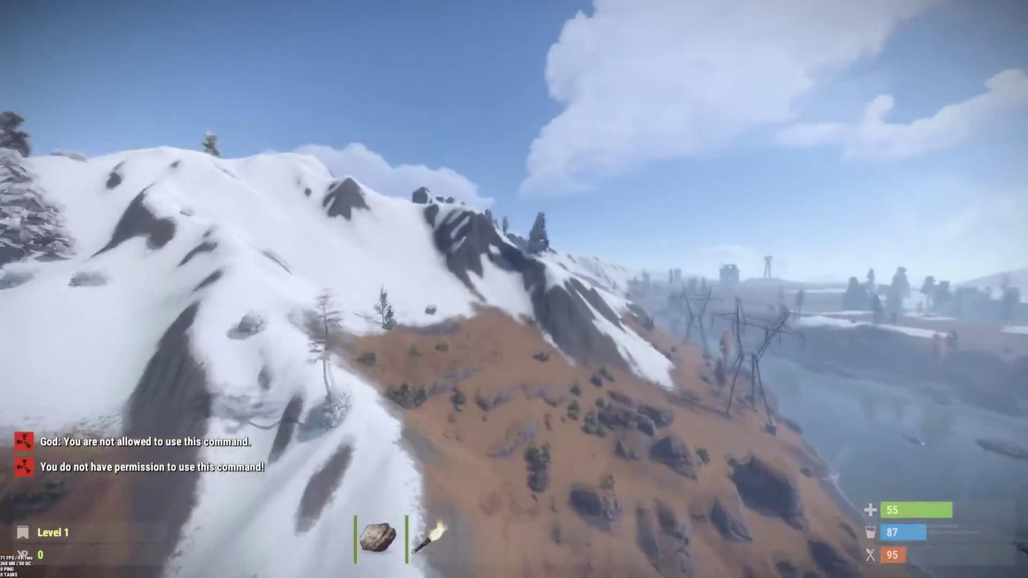
{"action": "key", "text": "F1"}
{"action": "key", "text": "F1"}
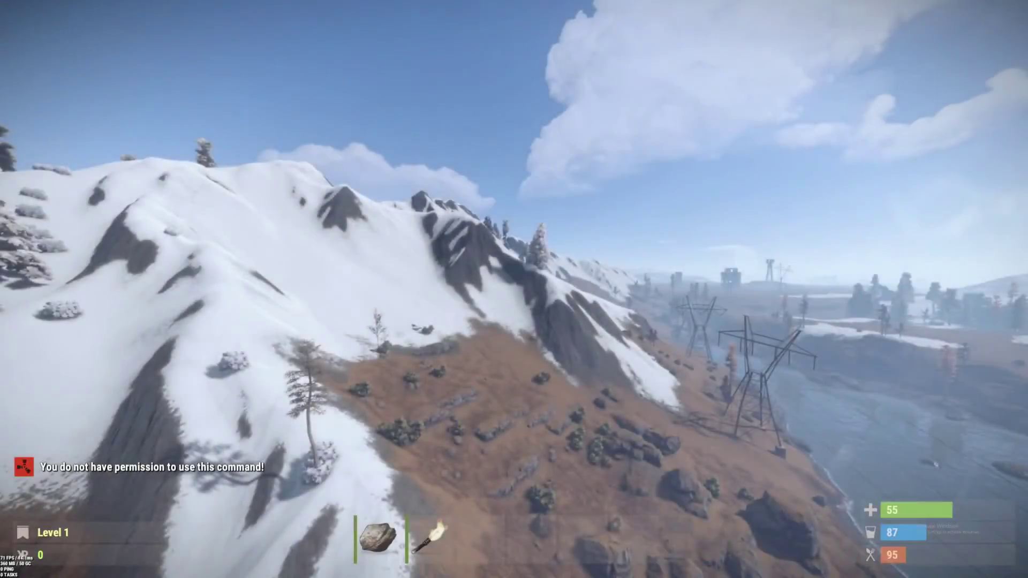
{"action": "key", "text": "F1"}
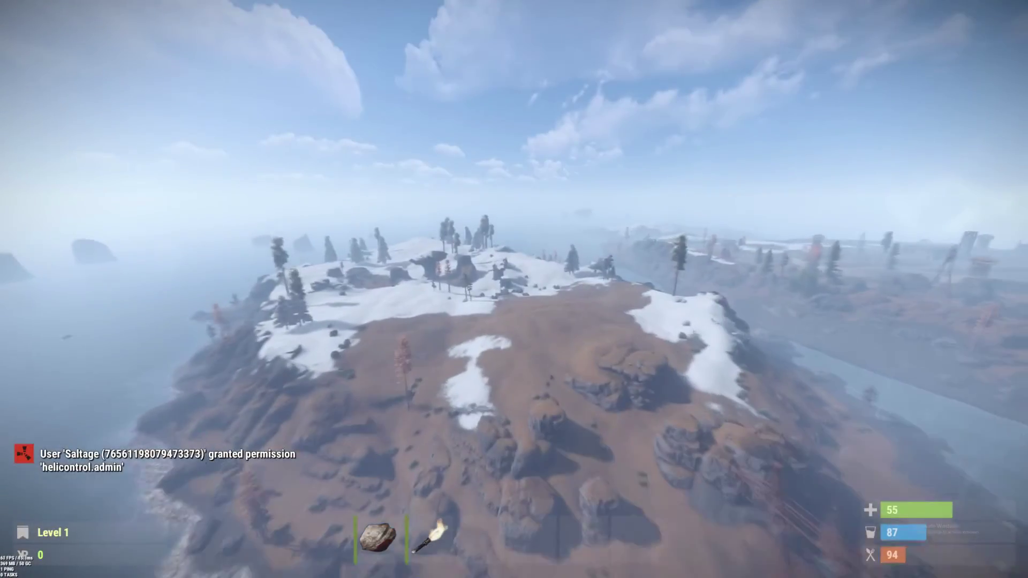
Grant helicontrol.admin, call 10 helicopters via /callheli, grant your player another permission, and run 'grade 4 all'.
{"action": "key", "text": "Return"}
{"action": "type", "text": "/callheli sp 10"}
{"action": "key", "text": "Return"}
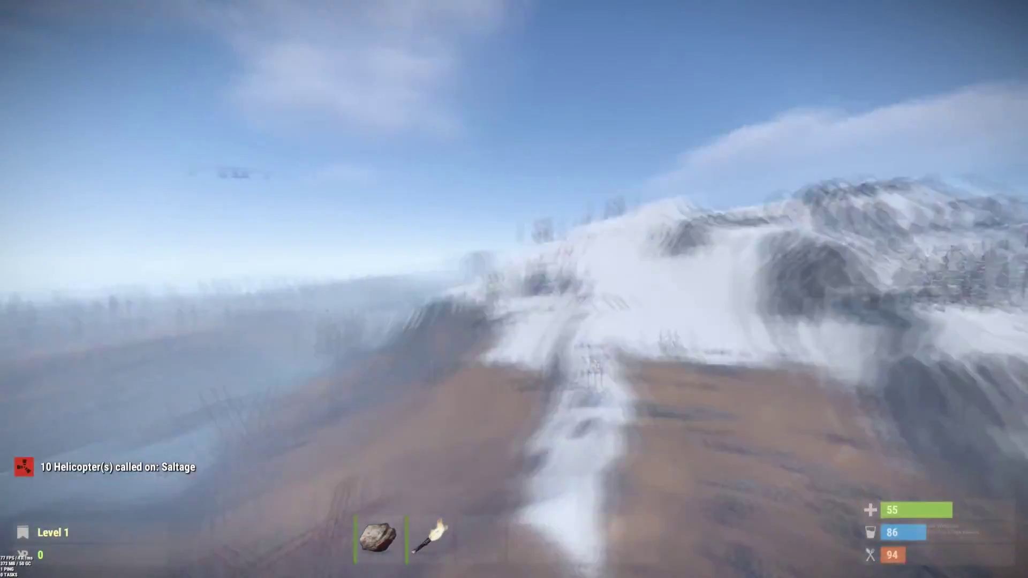
{"action": "type", "text": "oxide "}
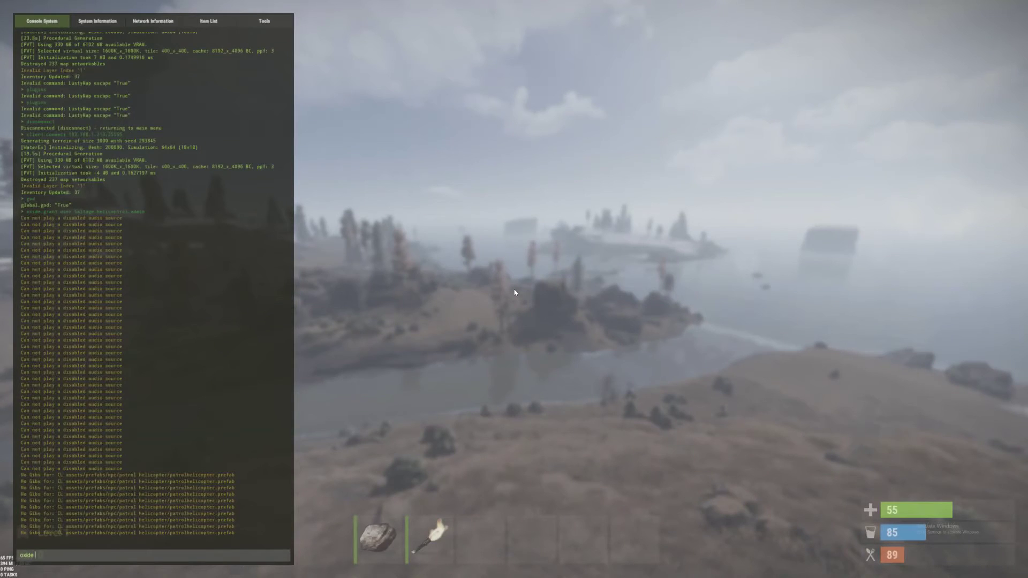
{"action": "type", "text": "grant user Saltage"}
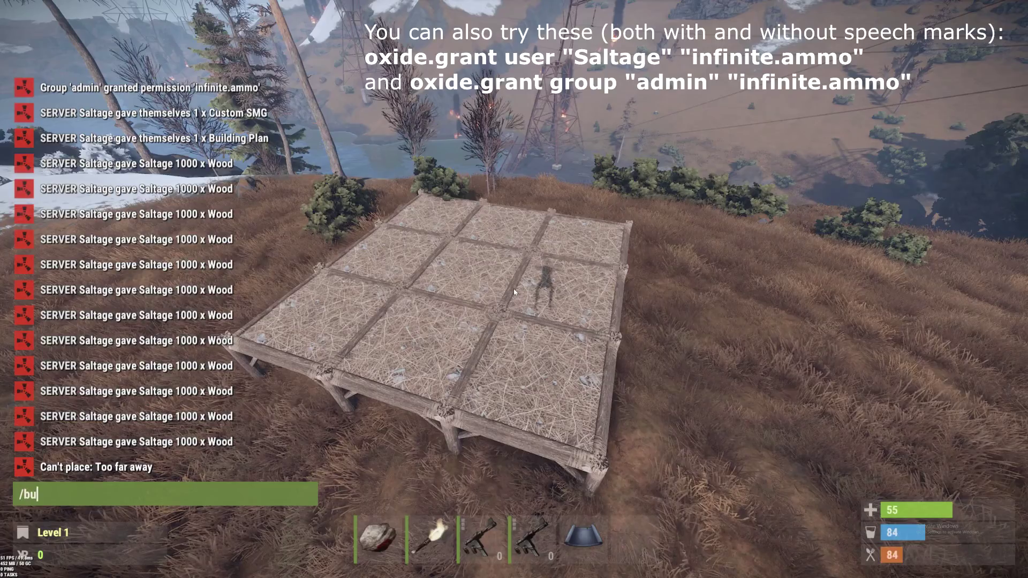
{"action": "type", "text": "ildgrade 4 al"}
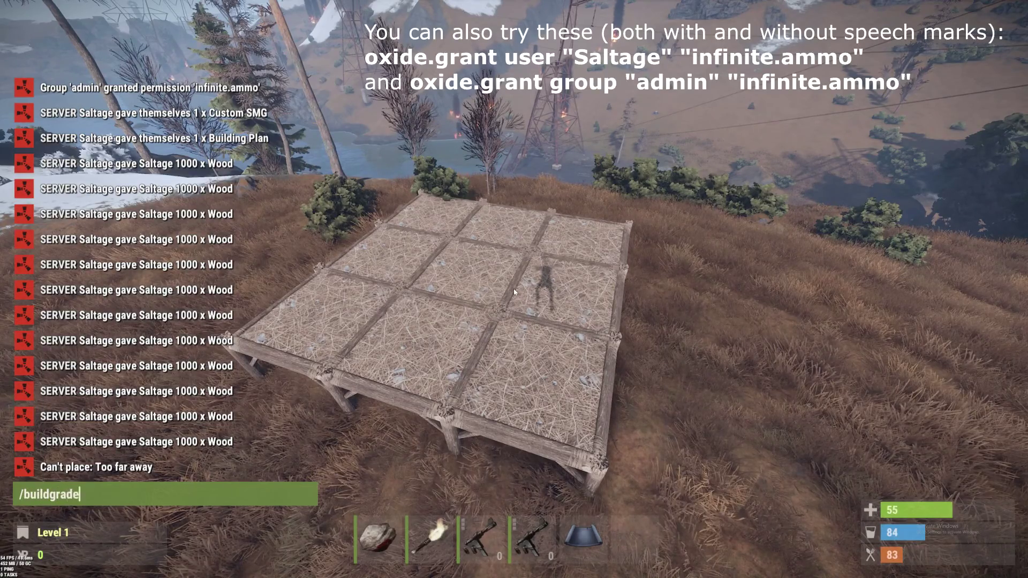